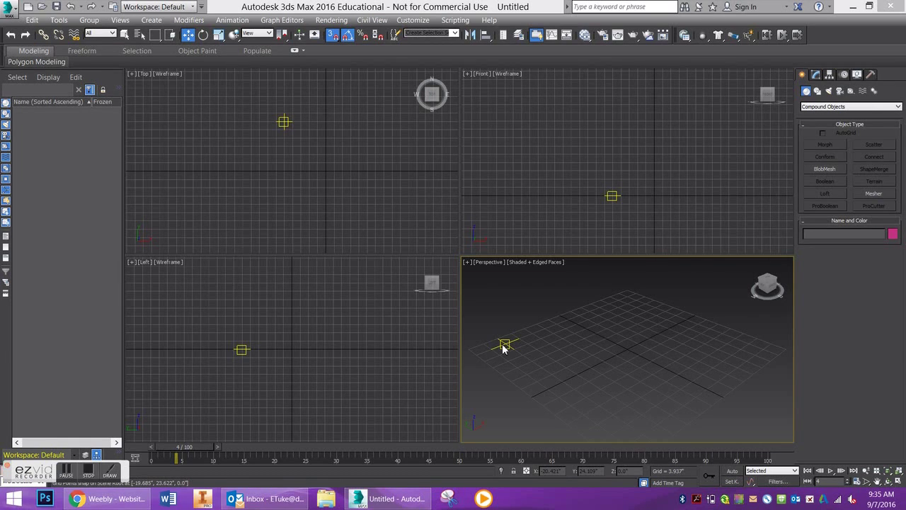
Step: Abandon the half-placed object on the grid so the untitled scene stays empty
{"action": "left_click_drag", "start_coordinate": [504, 347], "coordinate": [530, 331]}
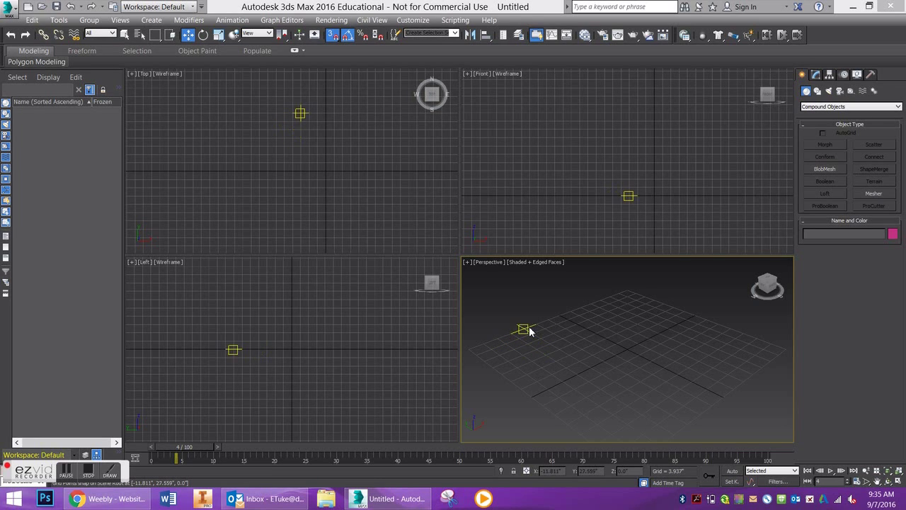
{"action": "right_click", "coordinate": [530, 330]}
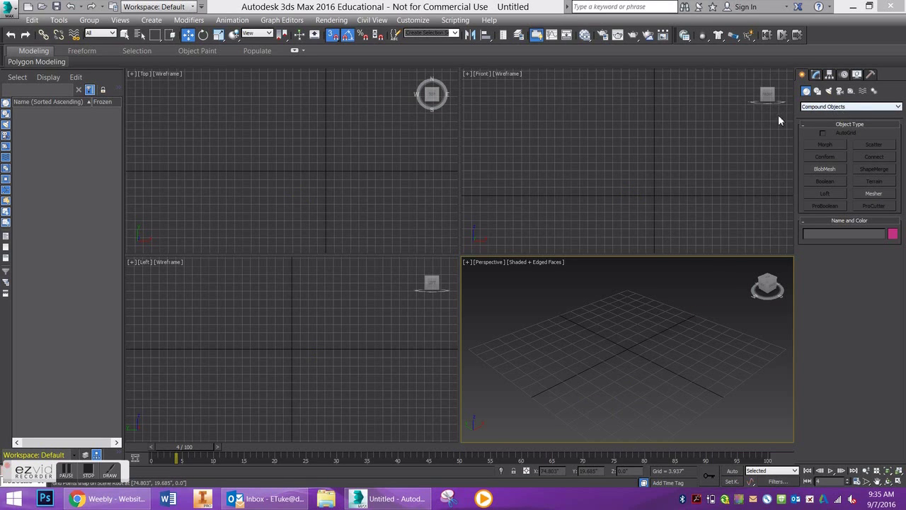
Step: Browse the Geometry category list, ending on Extended Primitives
{"action": "left_click", "coordinate": [824, 107]}
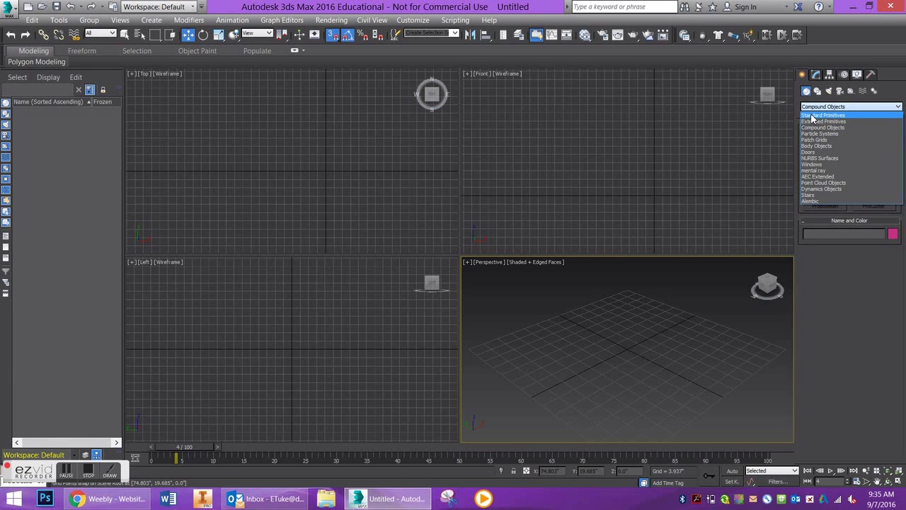
{"action": "left_click", "coordinate": [814, 116]}
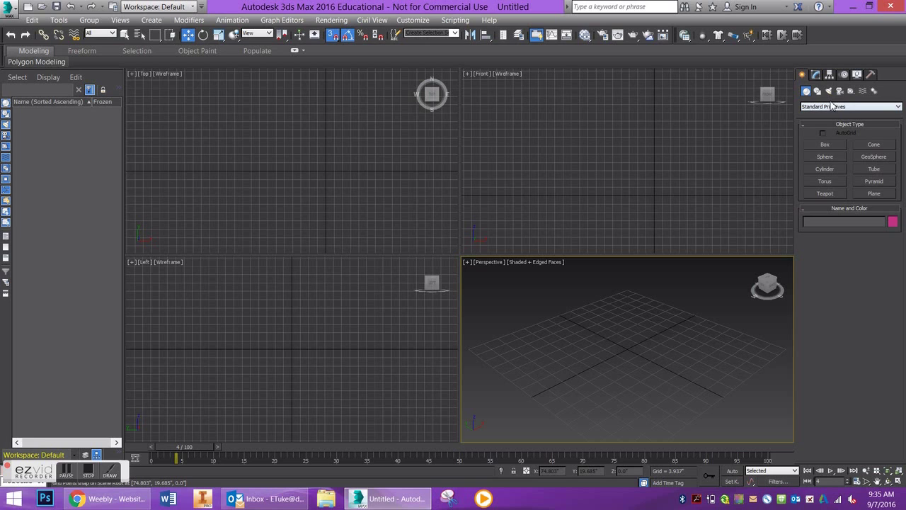
{"action": "scroll", "coordinate": [843, 107], "scroll_direction": "down", "scroll_amount": 1}
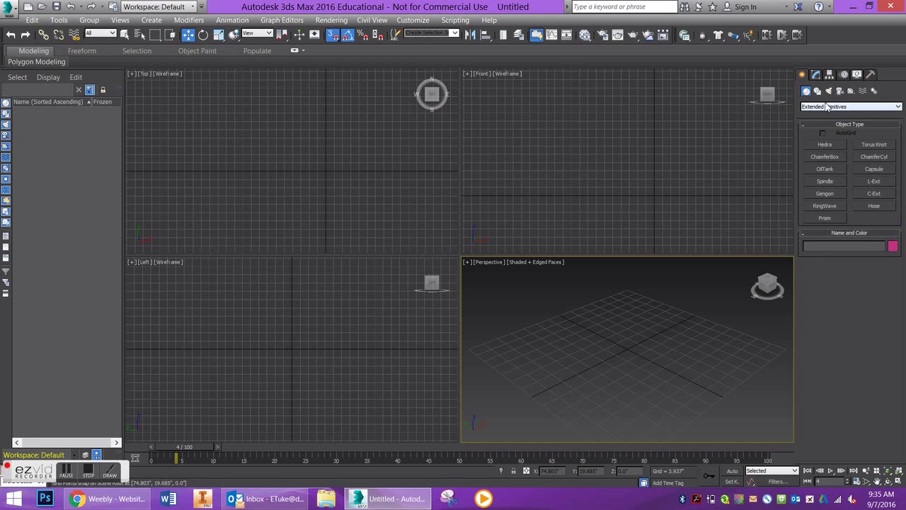
{"action": "left_click", "coordinate": [830, 108]}
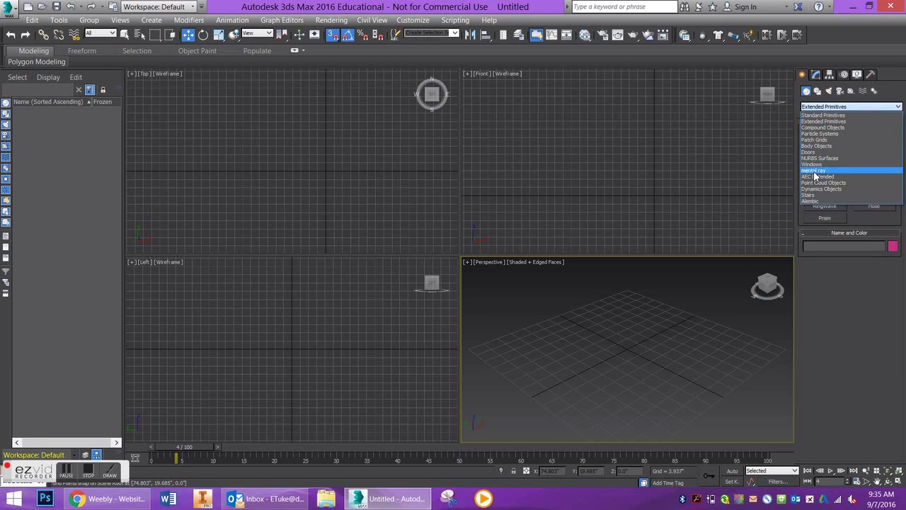
{"action": "left_click", "coordinate": [818, 121]}
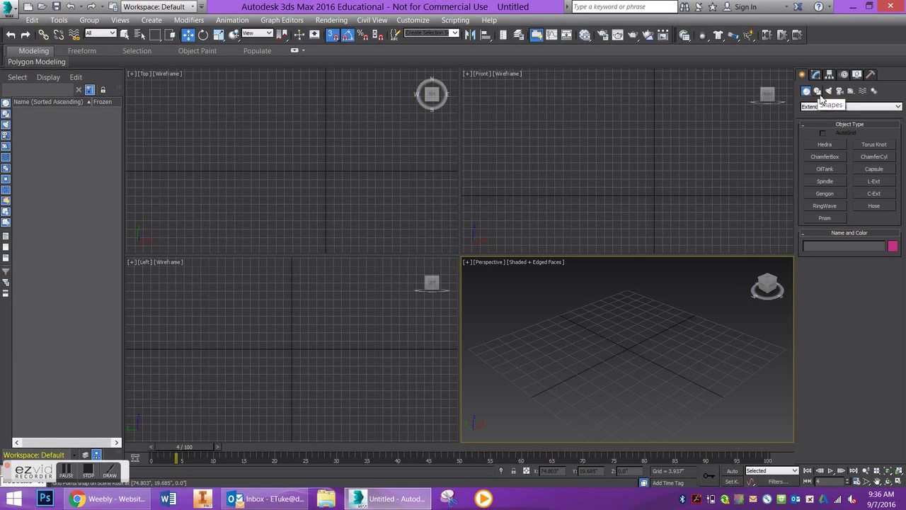
Step: Switch to Splines, start an Arc (End-End-Middle), and turn on the Snaps Toggle
{"action": "left_click", "coordinate": [817, 91]}
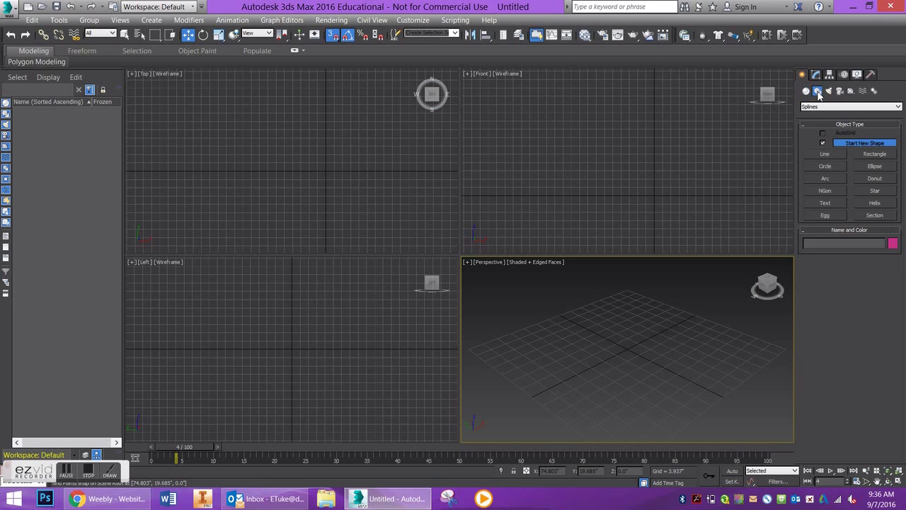
{"action": "left_click", "coordinate": [825, 179]}
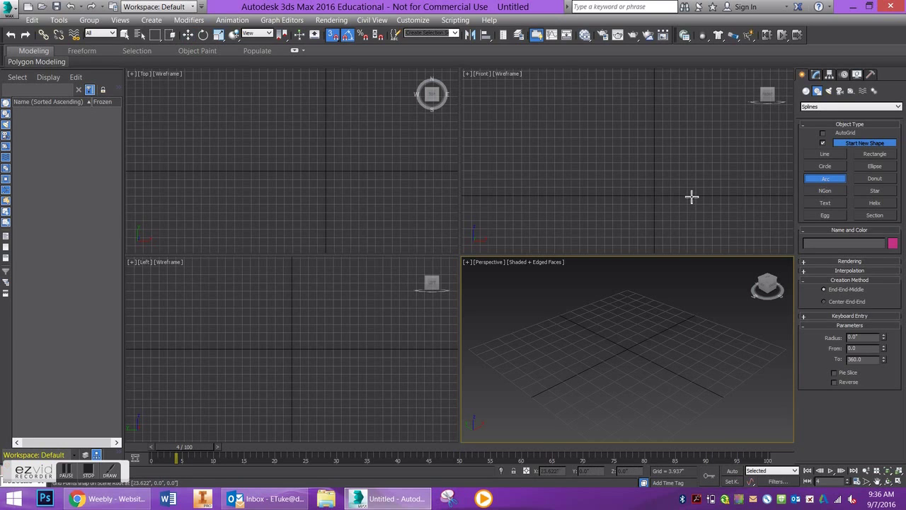
{"action": "left_click", "coordinate": [347, 36]}
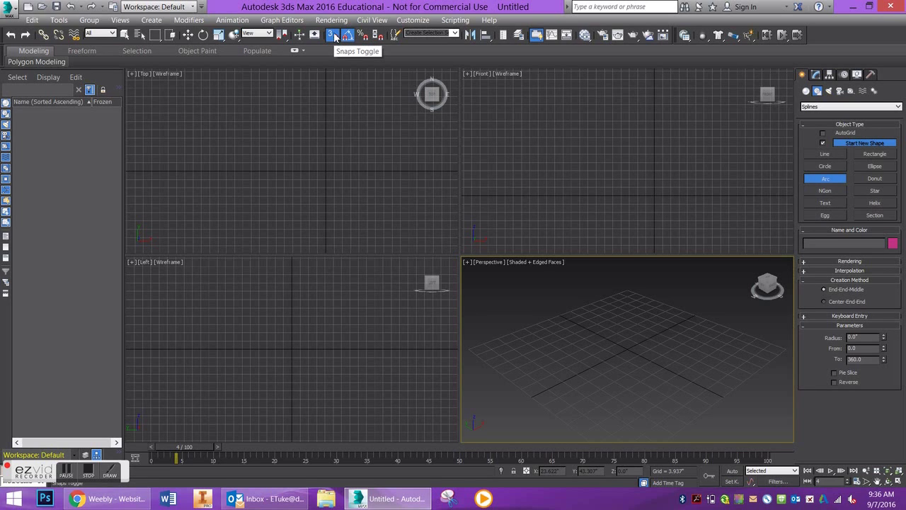
Step: Uncheck Edge/Segment in Grid and Snap Settings so only Grid Points snap
{"action": "right_click", "coordinate": [333, 37]}
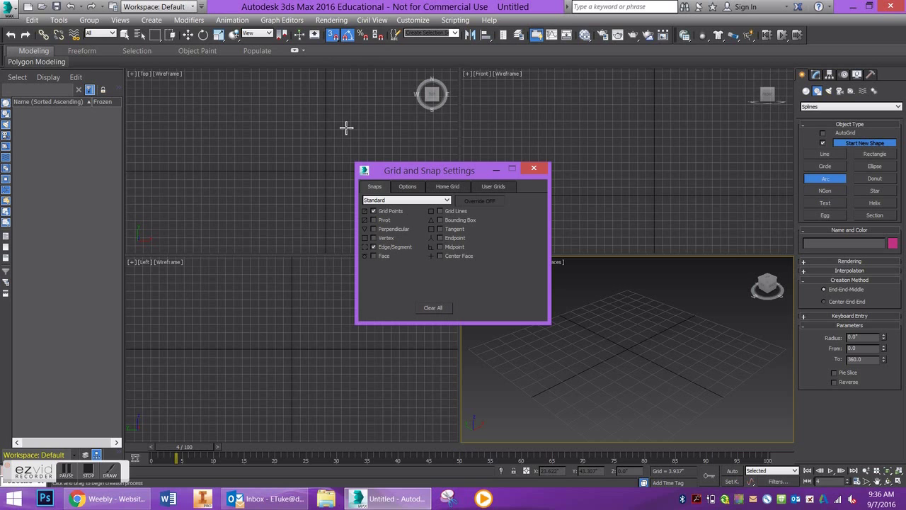
{"action": "left_click", "coordinate": [385, 248]}
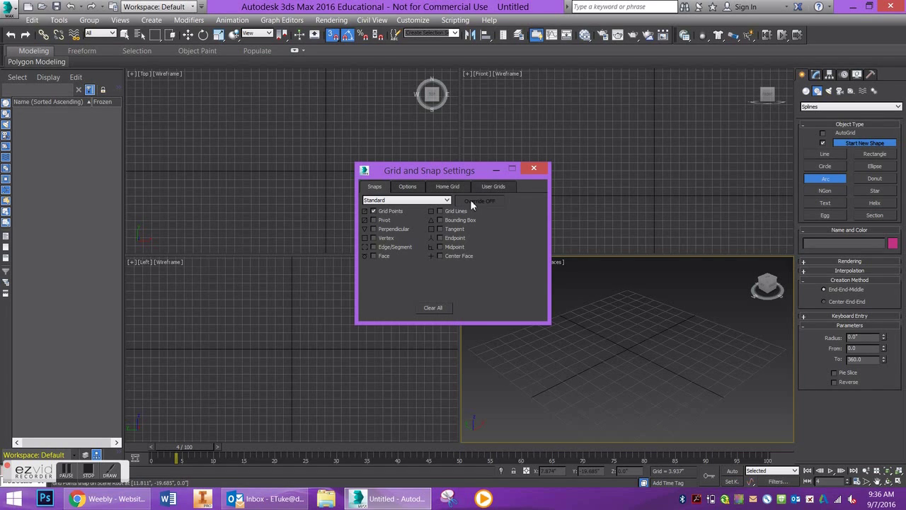
{"action": "left_click", "coordinate": [536, 170]}
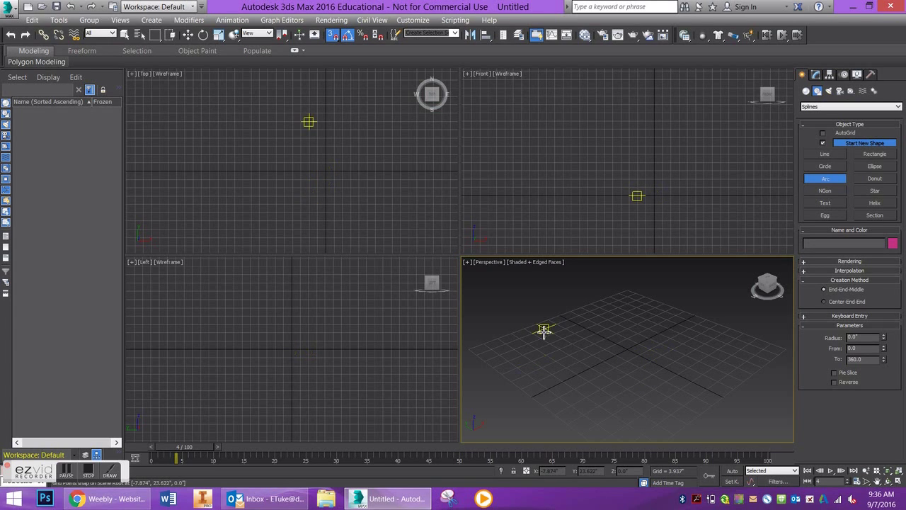
Step: Draw Arc001 in the Front view as an upright semicircle of radius 35.577
{"action": "left_click", "coordinate": [680, 186]}
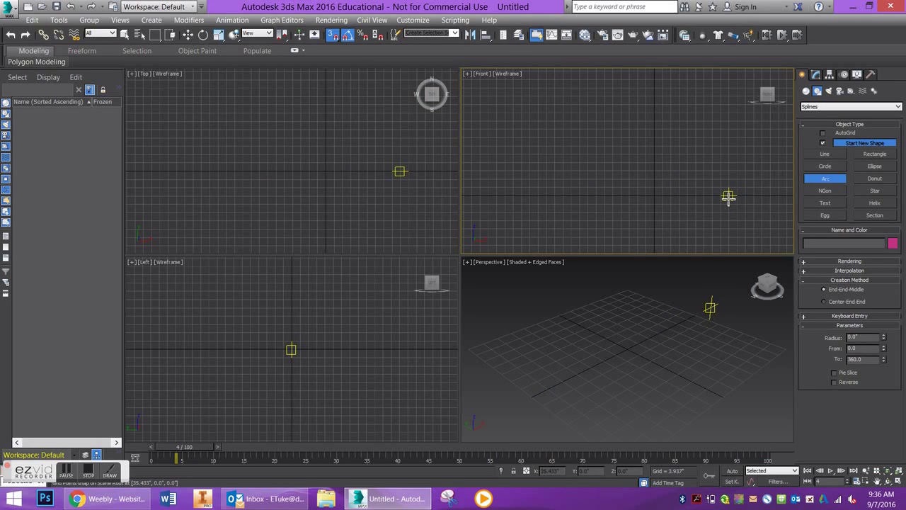
{"action": "left_click_drag", "start_coordinate": [728, 197], "coordinate": [579, 195]}
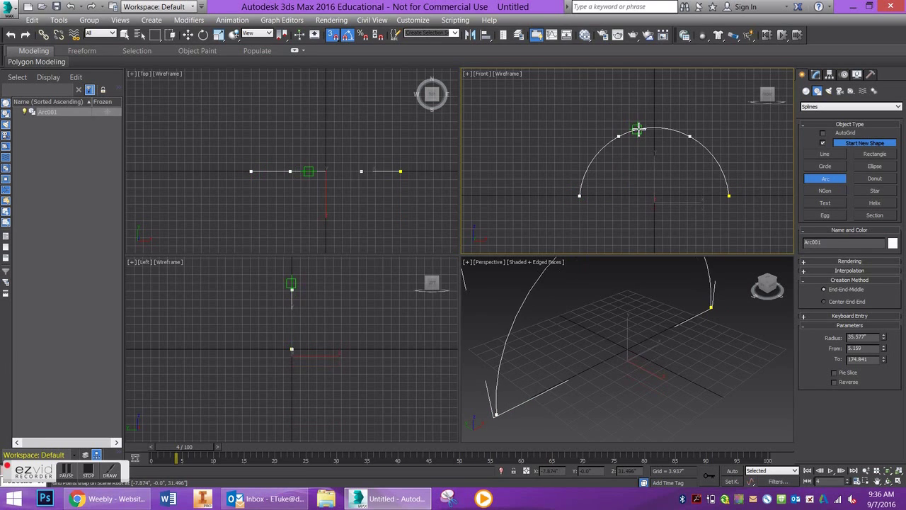
{"action": "left_click", "coordinate": [638, 130]}
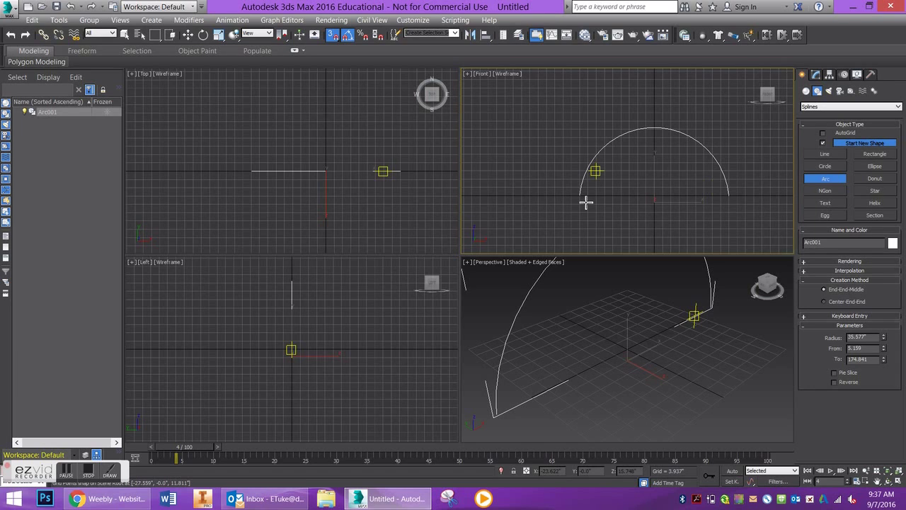
Step: Drag out Star001 in the Top view, to the left of the arc
{"action": "left_click", "coordinate": [875, 190]}
{"action": "left_click", "coordinate": [193, 173]}
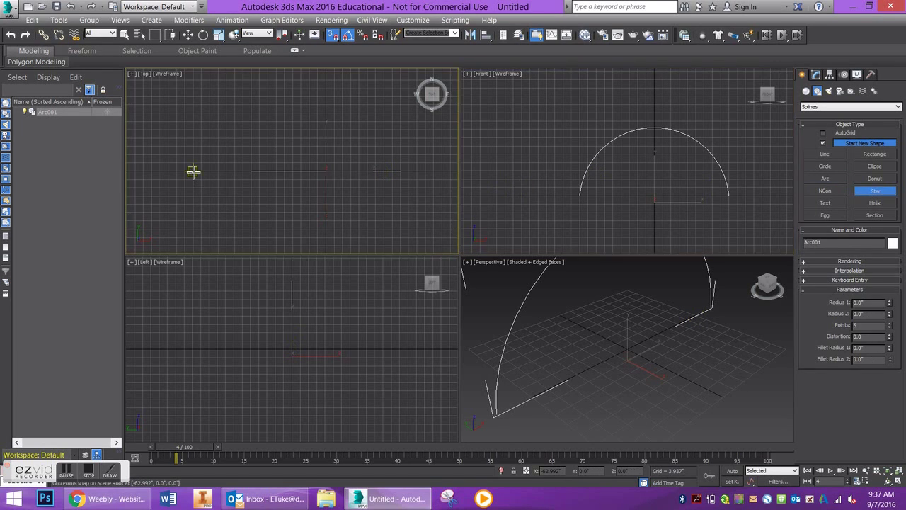
{"action": "left_click_drag", "start_coordinate": [202, 172], "coordinate": [219, 156]}
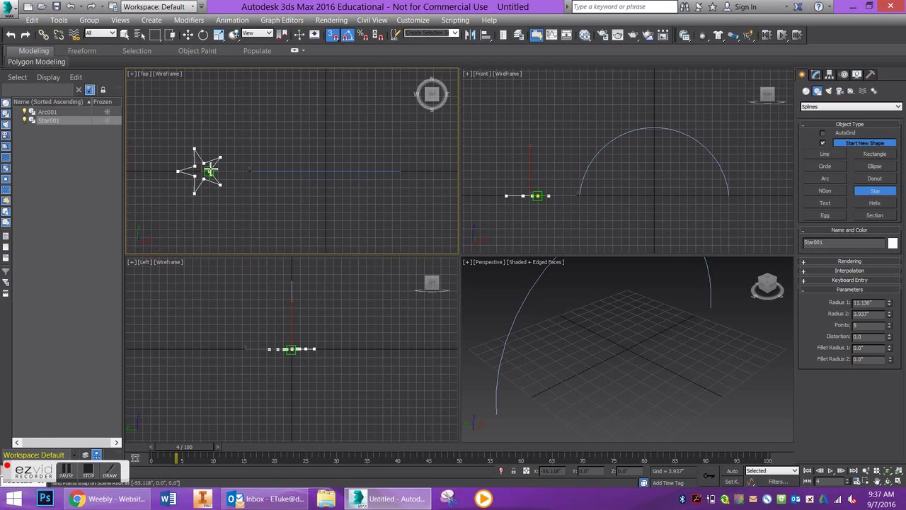
{"action": "left_click", "coordinate": [211, 167]}
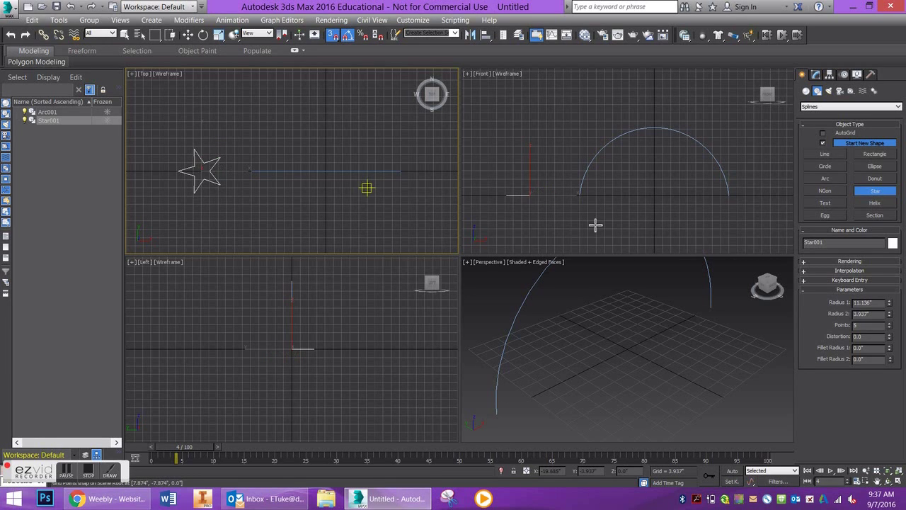
Step: Keep the star at 5 points, with Radius 1 11.247, Radius 2 3.937, Fillet Radius 1 3.992
{"action": "left_click", "coordinate": [890, 322]}
{"action": "left_click", "coordinate": [889, 322]}
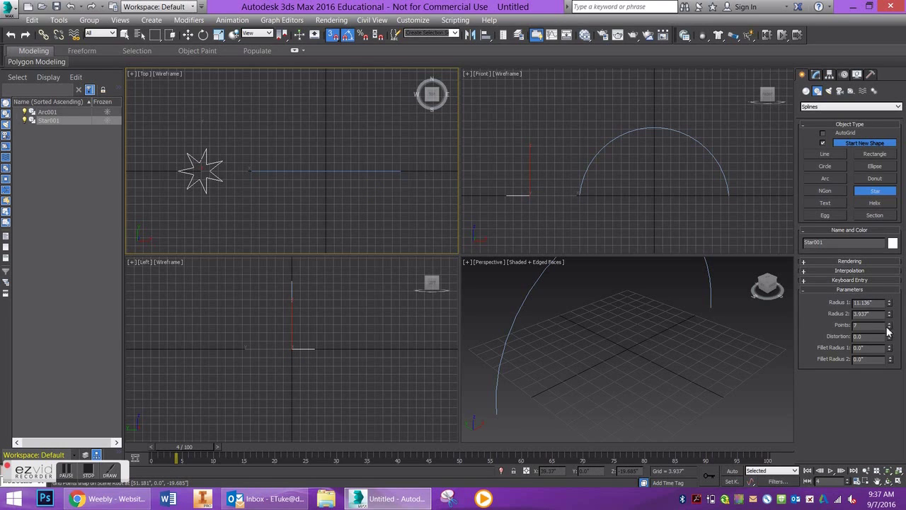
{"action": "left_click", "coordinate": [889, 323]}
{"action": "left_click", "coordinate": [889, 323]}
{"action": "left_click", "coordinate": [888, 327]}
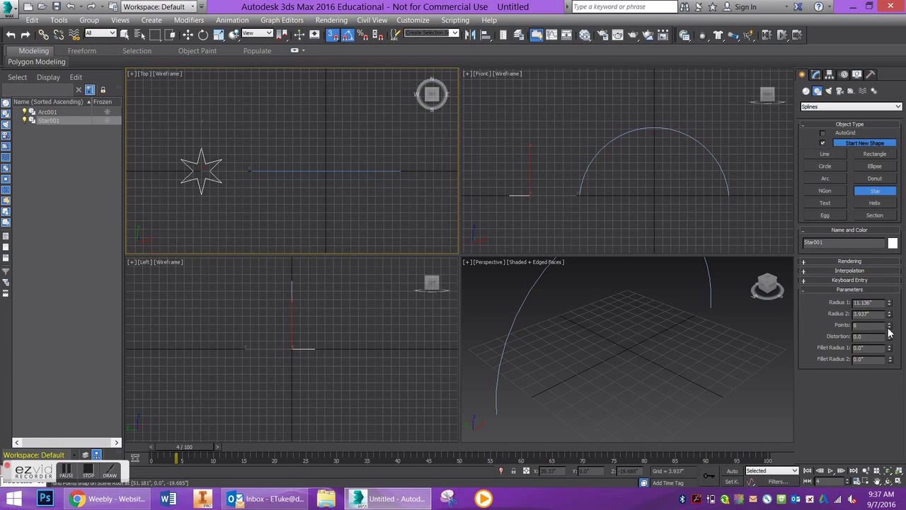
{"action": "left_click", "coordinate": [889, 328]}
{"action": "left_click_drag", "start_coordinate": [889, 303], "coordinate": [865, 303]}
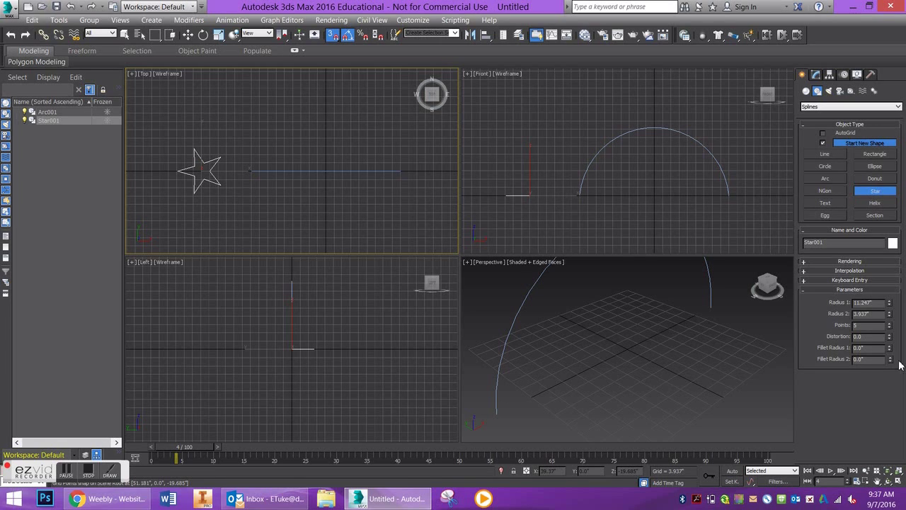
{"action": "left_click_drag", "start_coordinate": [889, 352], "coordinate": [890, 340]}
{"action": "left_click_drag", "start_coordinate": [890, 361], "coordinate": [889, 354]}
{"action": "left_click_drag", "start_coordinate": [30, 227], "coordinate": [25, 450]}
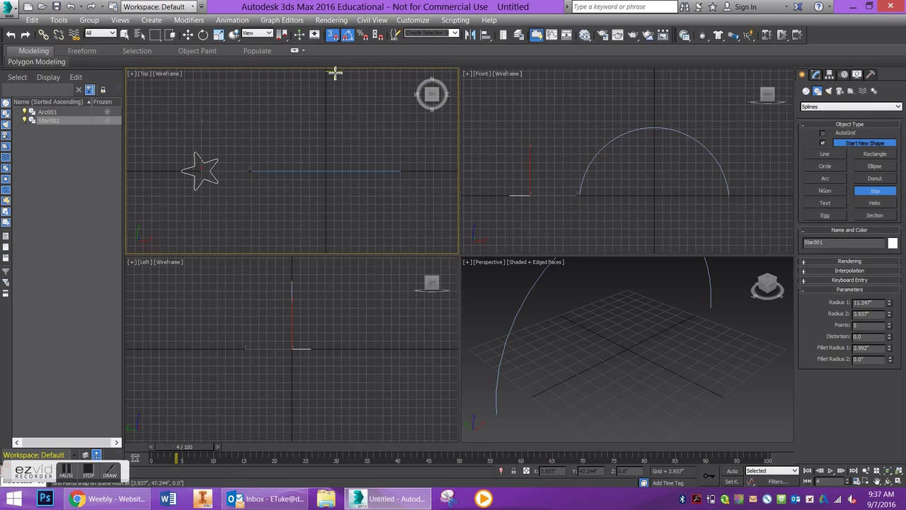
Step: Exit star creation and switch the Create panel to Geometry > Compound Objects
{"action": "left_click", "coordinate": [187, 34]}
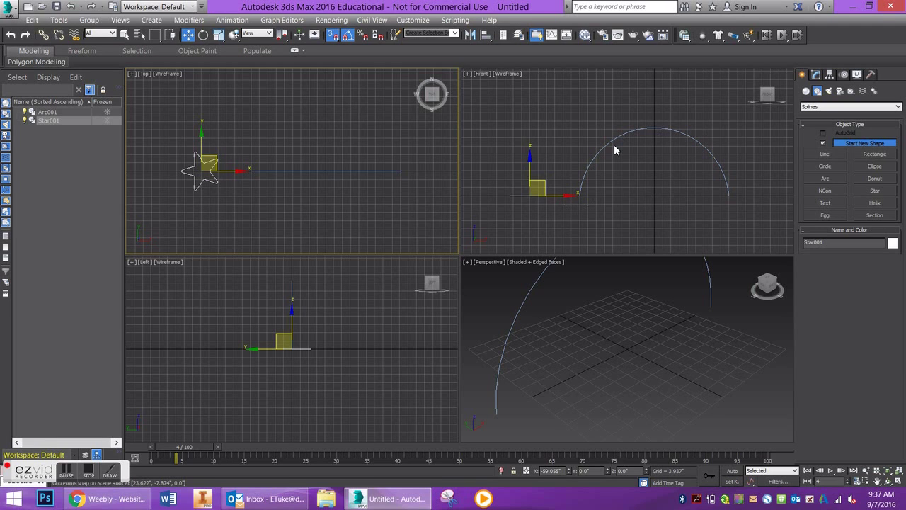
{"action": "left_click", "coordinate": [806, 91]}
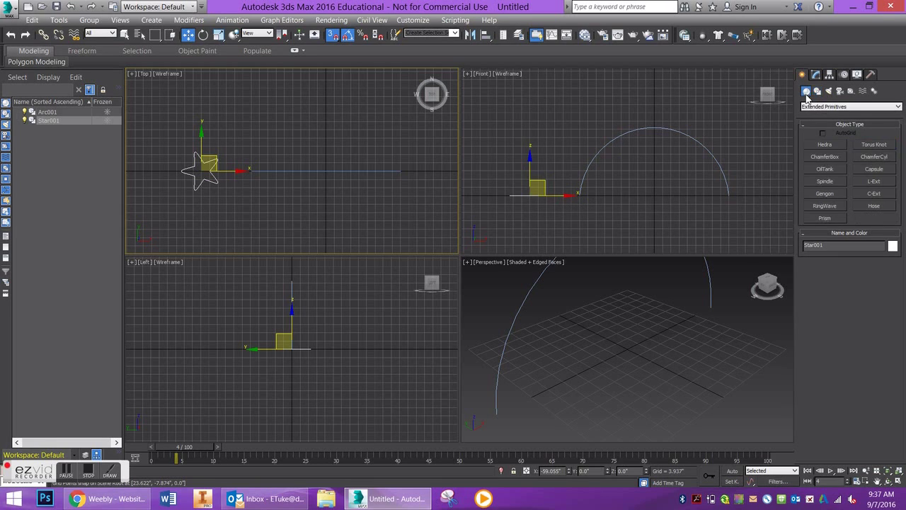
{"action": "left_click", "coordinate": [807, 106]}
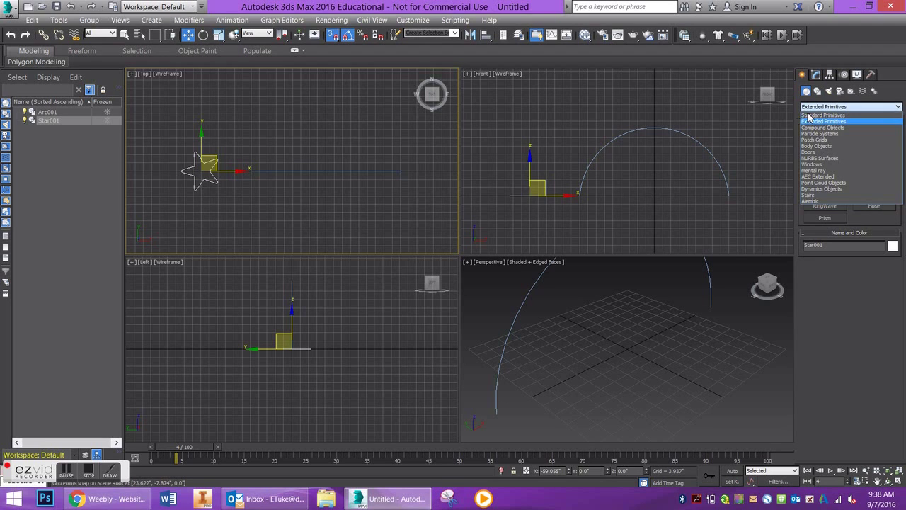
{"action": "left_click", "coordinate": [812, 127]}
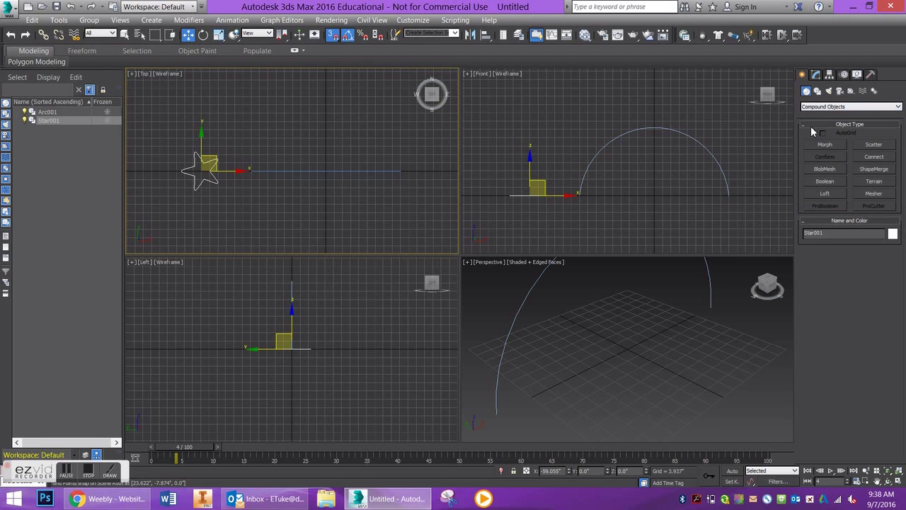
{"action": "left_click", "coordinate": [824, 195]}
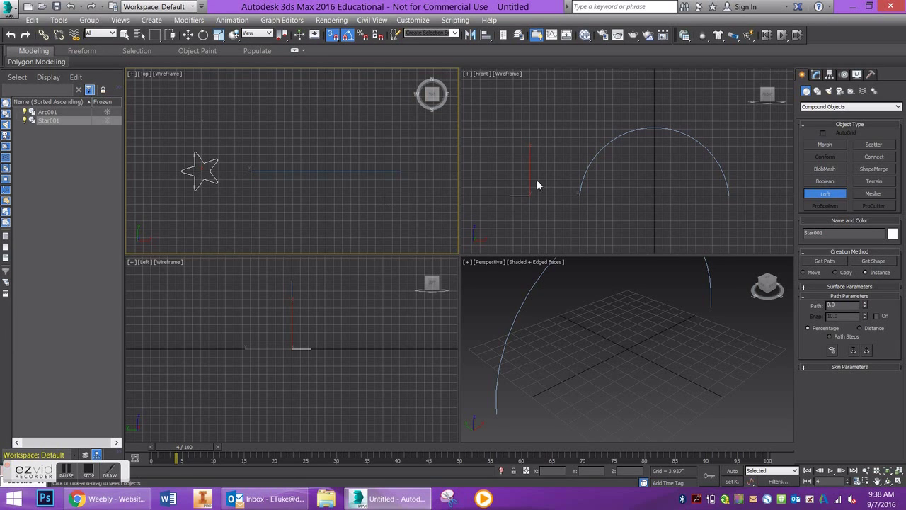
{"action": "left_click", "coordinate": [811, 261]}
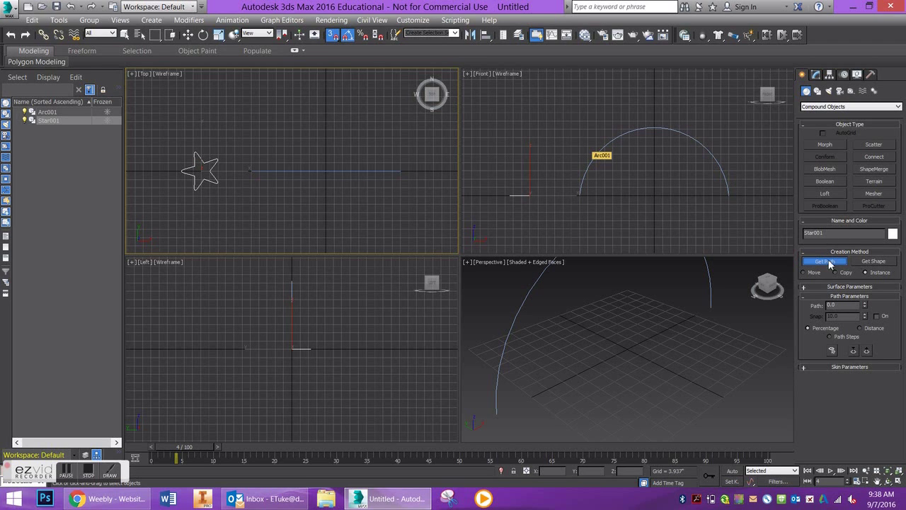
{"action": "left_click", "coordinate": [187, 35]}
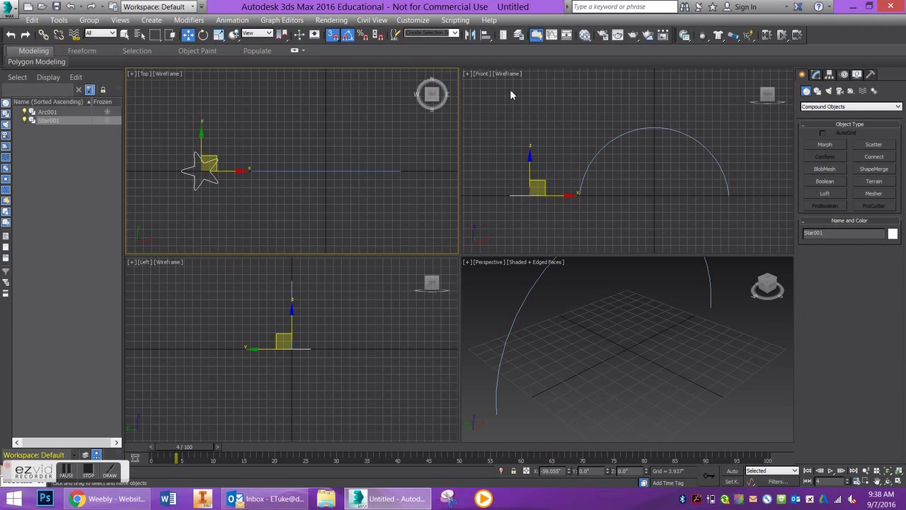
{"action": "left_click", "coordinate": [713, 150]}
{"action": "left_click", "coordinate": [825, 193]}
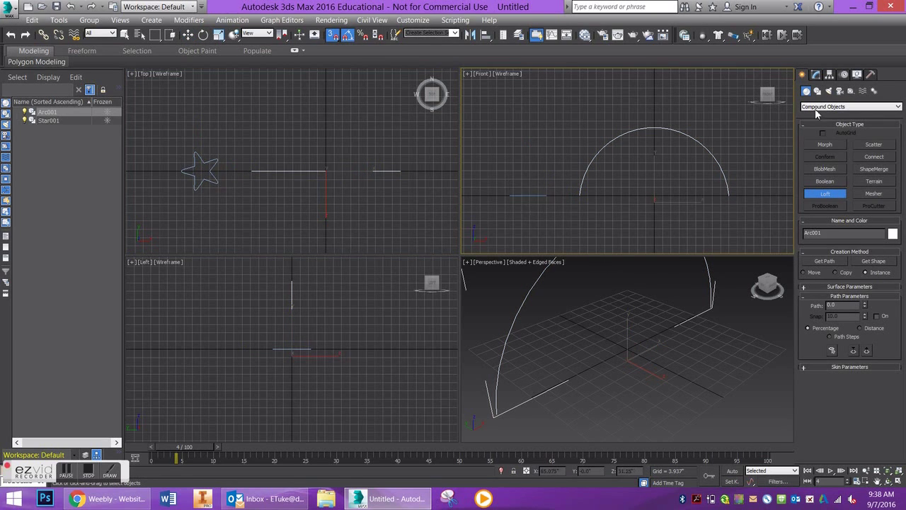
{"action": "left_click", "coordinate": [187, 35]}
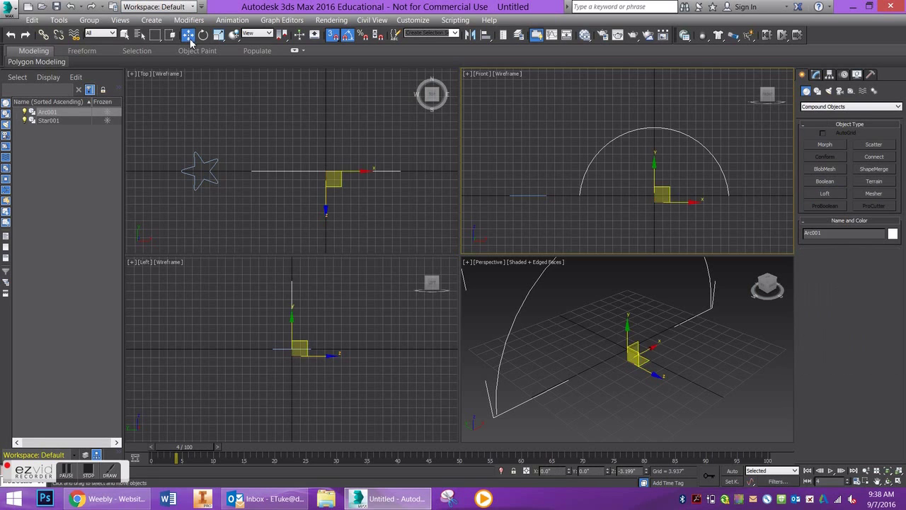
{"action": "left_click", "coordinate": [825, 192]}
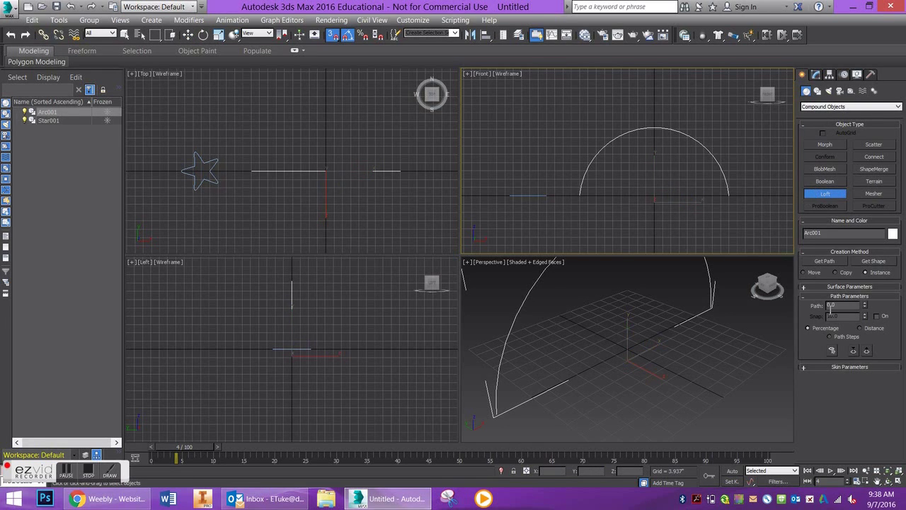
{"action": "key", "text": "w"}
Step: Loft the selected Star001 along Arc001 using Get Path, creating Loft001
{"action": "left_click", "coordinate": [530, 195]}
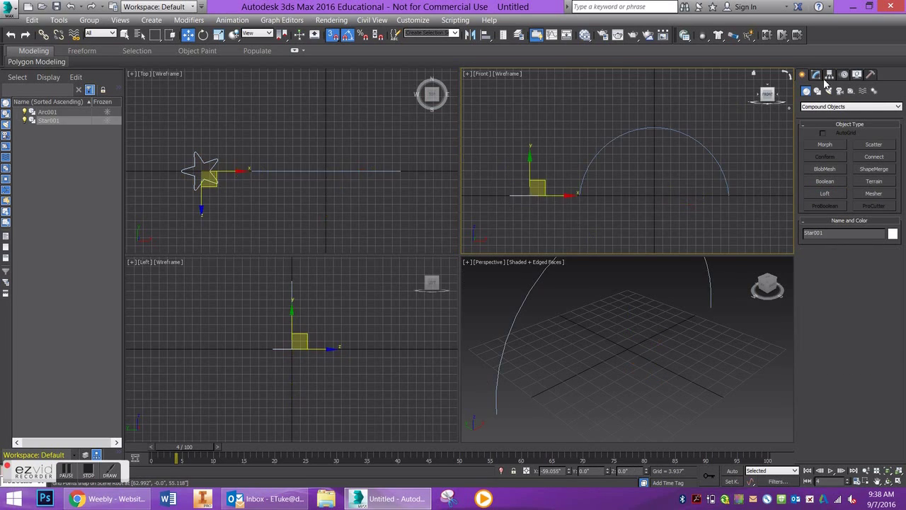
{"action": "left_click", "coordinate": [816, 75]}
{"action": "left_click", "coordinate": [802, 74]}
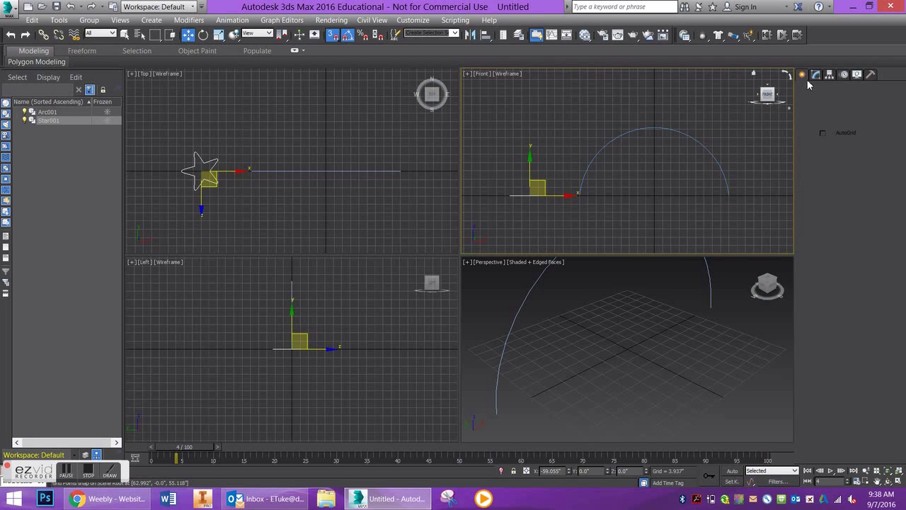
{"action": "left_click", "coordinate": [825, 193]}
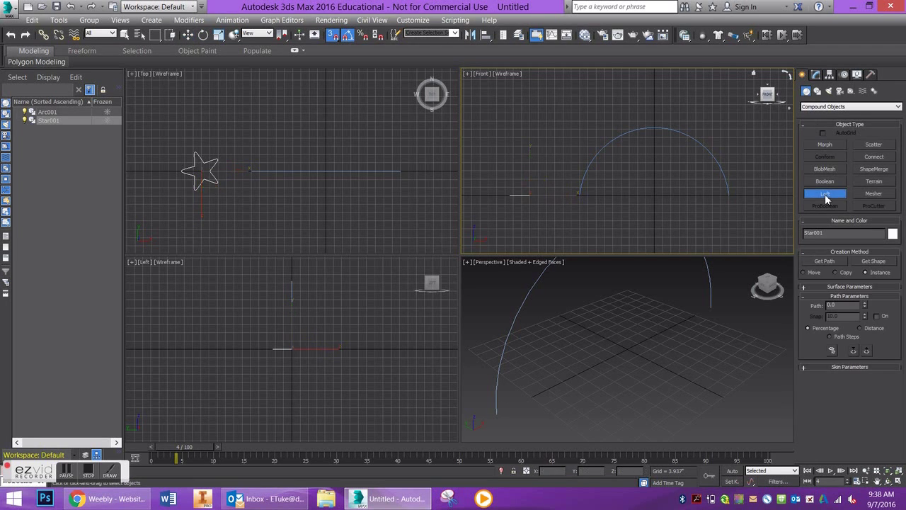
{"action": "left_click", "coordinate": [840, 260]}
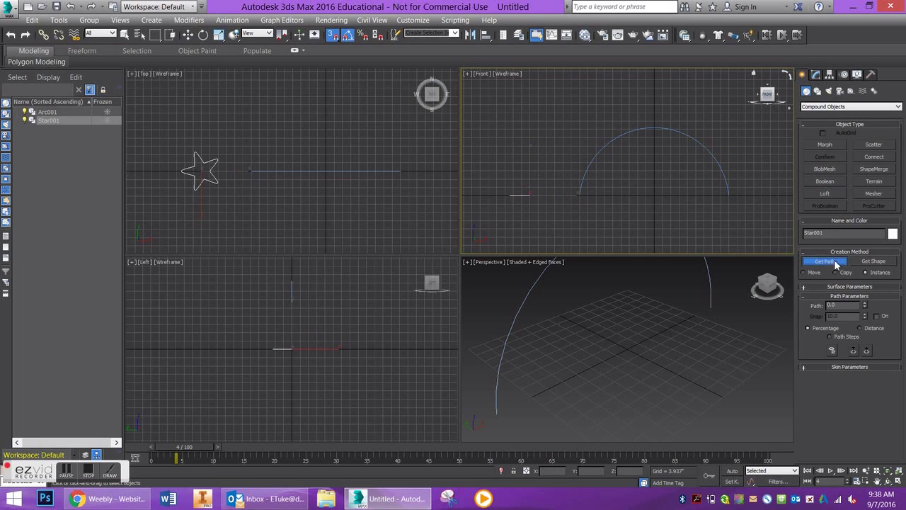
{"action": "left_click", "coordinate": [616, 140]}
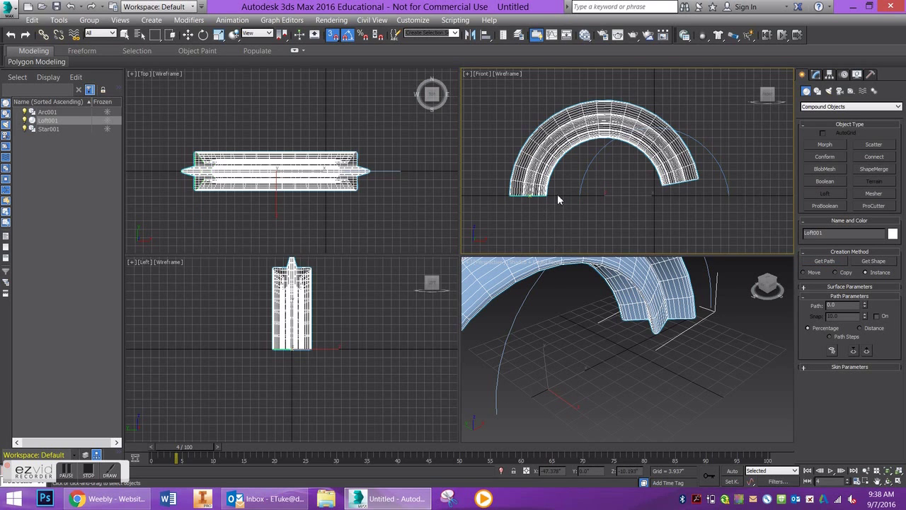
{"action": "middle_click_drag", "start_coordinate": [567, 175], "coordinate": [532, 196], "text": "alt"}
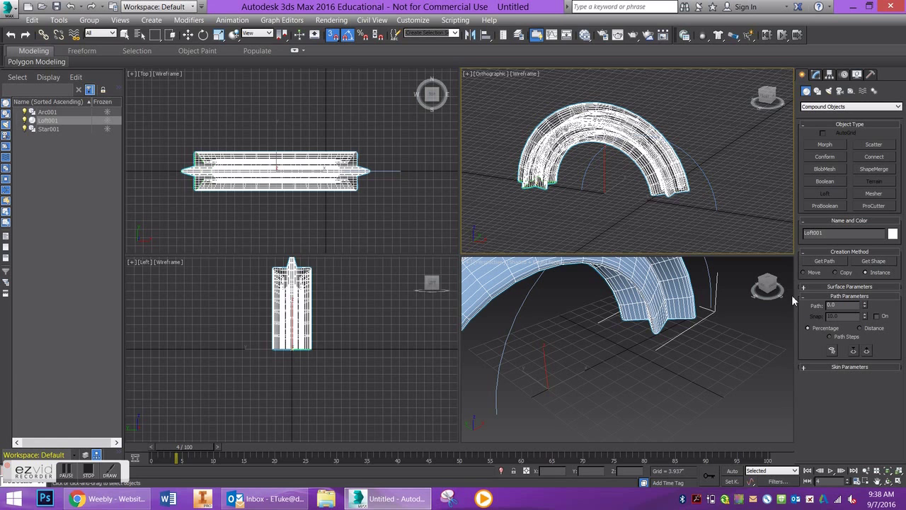
Step: Undo the loft and rebuild Loft001 from Arc001, picking Star001 via Get Shape
{"action": "key", "text": "ctrl+z"}
{"action": "left_click", "coordinate": [604, 147]}
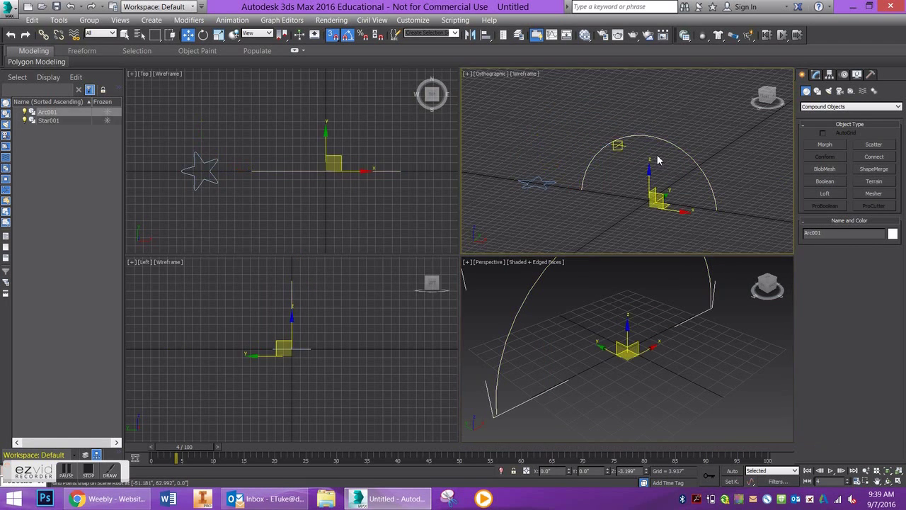
{"action": "left_click", "coordinate": [825, 194]}
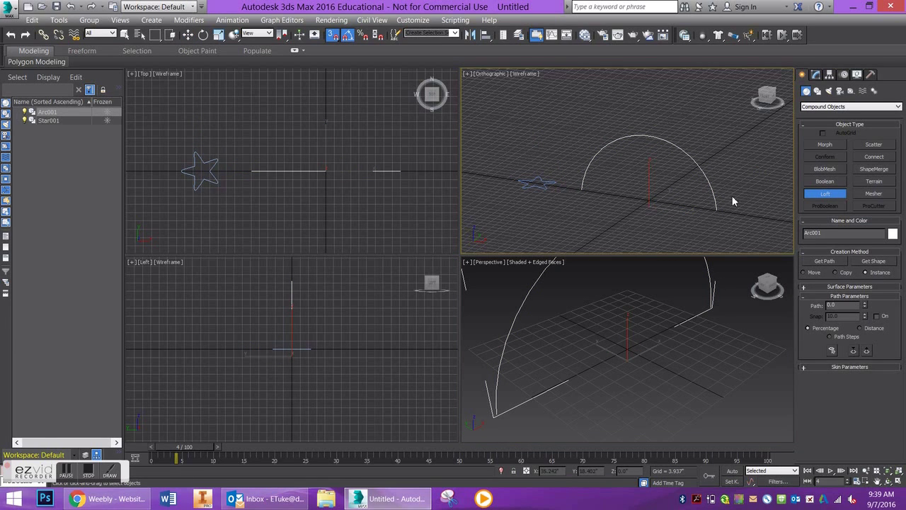
{"action": "left_click", "coordinate": [869, 262]}
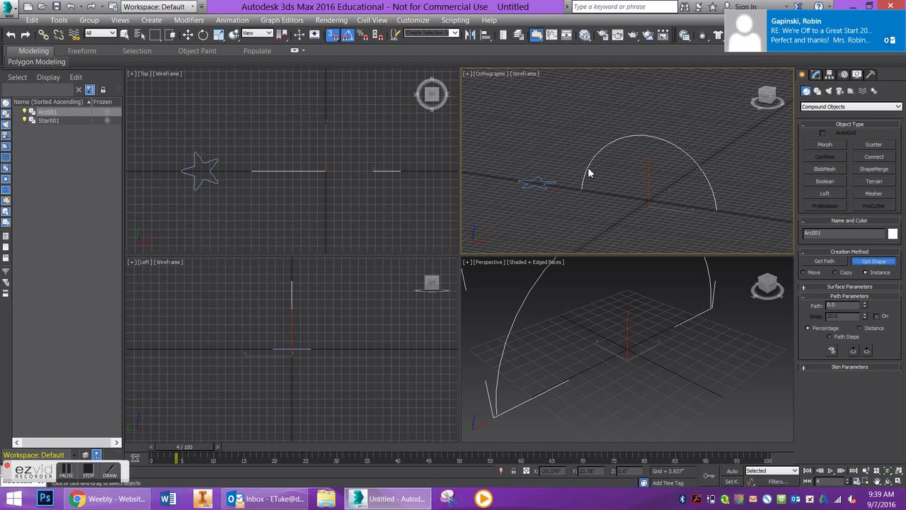
{"action": "left_click", "coordinate": [538, 183]}
{"action": "middle_click_drag", "start_coordinate": [538, 183], "coordinate": [671, 195], "text": "alt"}
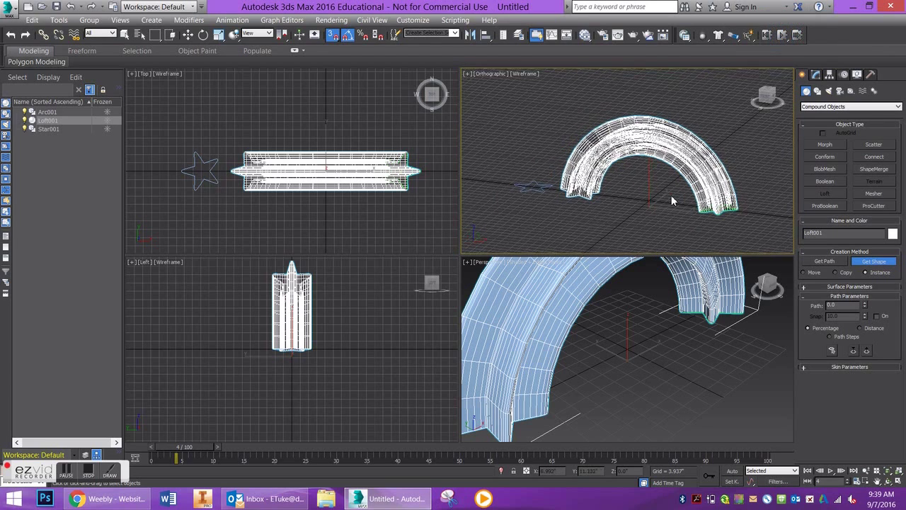
Step: Enable Smooth Length and Smooth Width in Loft001's Surface Parameters
{"action": "left_click", "coordinate": [841, 366]}
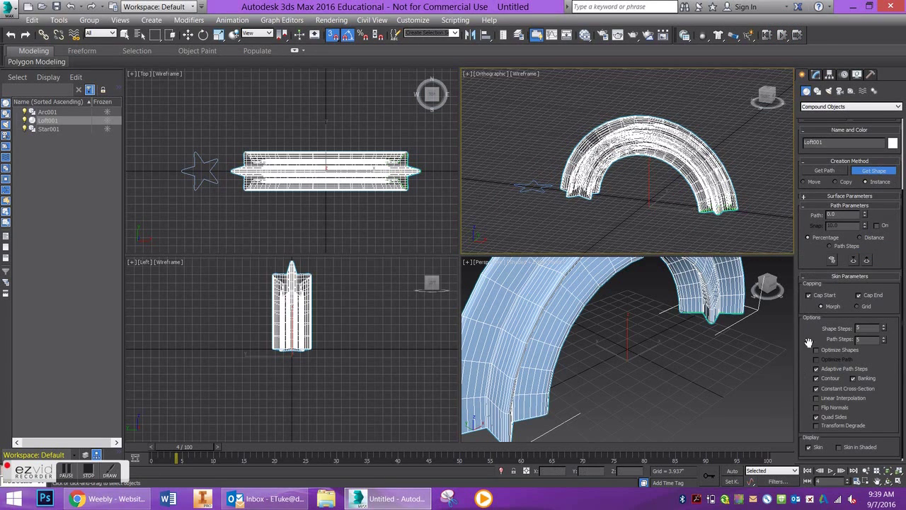
{"action": "scroll", "coordinate": [834, 391], "scroll_direction": "up", "scroll_amount": 2}
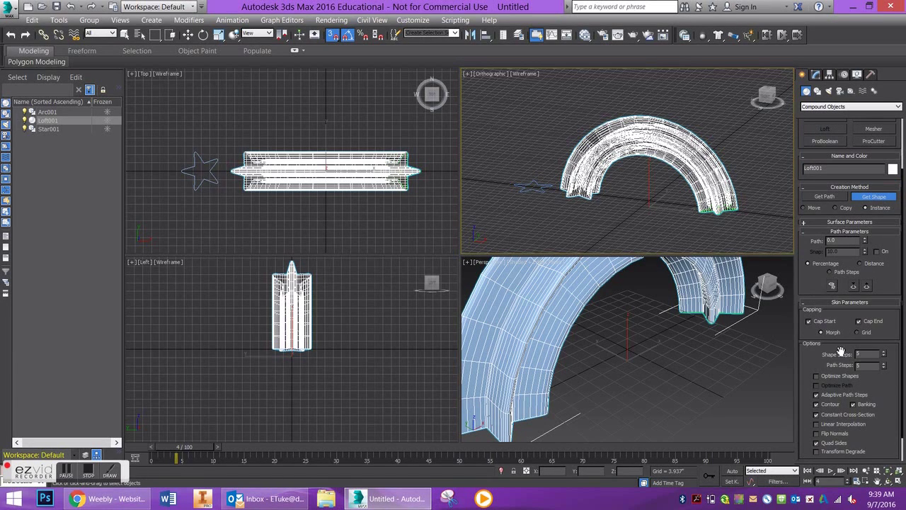
{"action": "scroll", "coordinate": [848, 269], "scroll_direction": "up", "scroll_amount": 1}
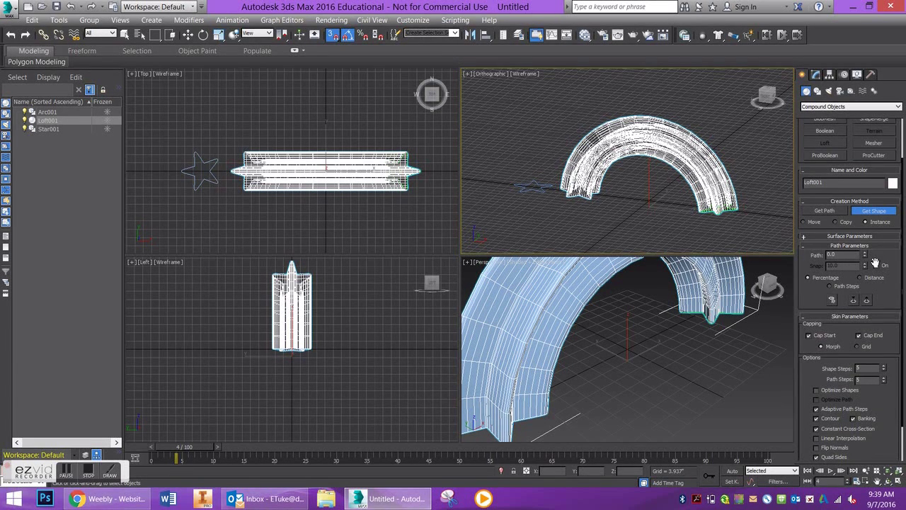
{"action": "left_click", "coordinate": [846, 236]}
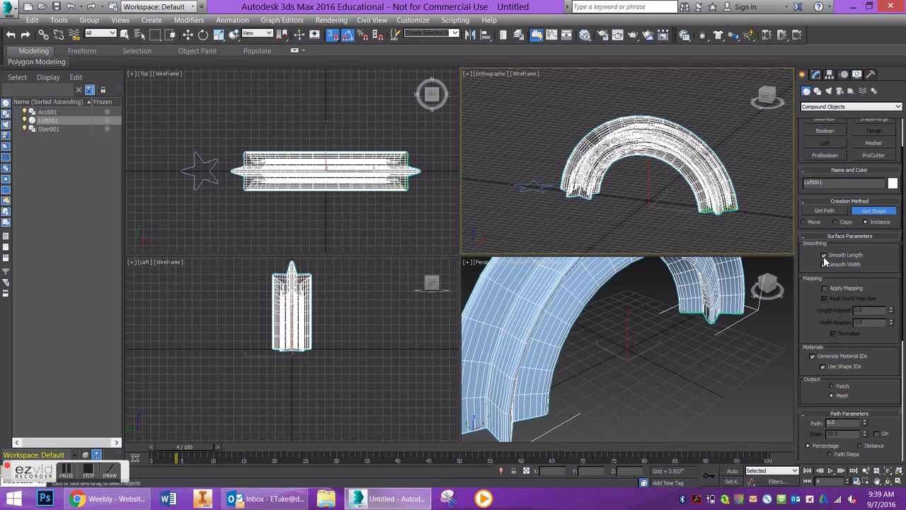
{"action": "left_click", "coordinate": [822, 255]}
{"action": "left_click", "coordinate": [823, 254]}
{"action": "left_click", "coordinate": [823, 265]}
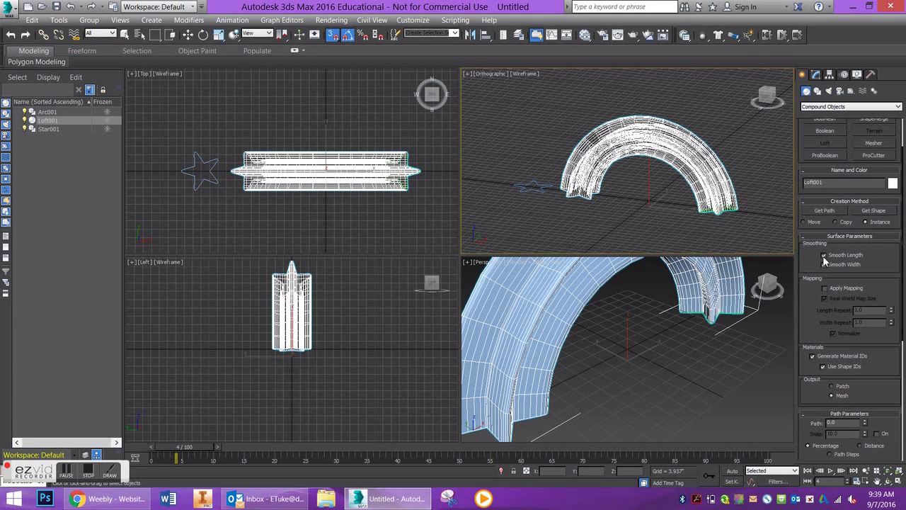
{"action": "mouse_move", "coordinate": [864, 421]}
{"action": "left_mouse_down"}
{"action": "mouse_move", "coordinate": [868, 387]}
{"action": "mouse_move", "coordinate": [867, 425]}
{"action": "left_mouse_up"}
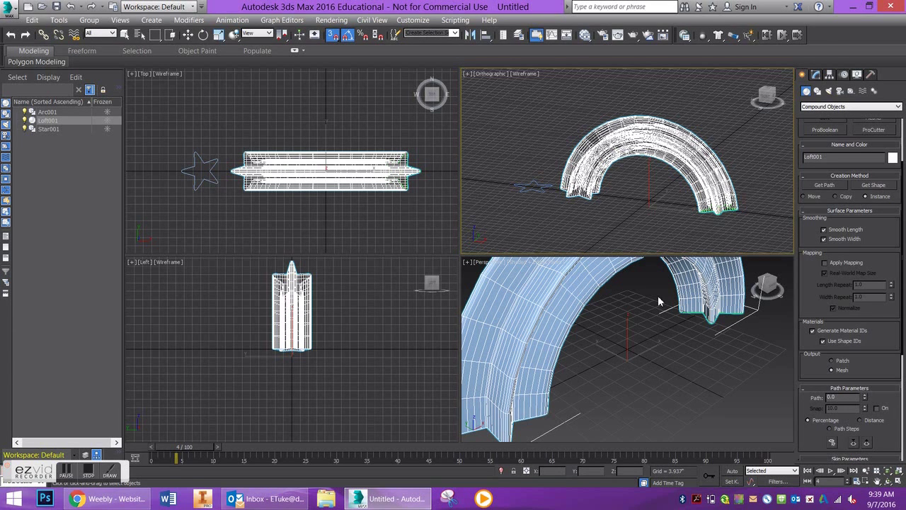
Step: Zoom the Perspective view to frame Loft001 fully, then orbit to a side-on angle of the arch
{"action": "middle_click", "coordinate": [624, 386]}
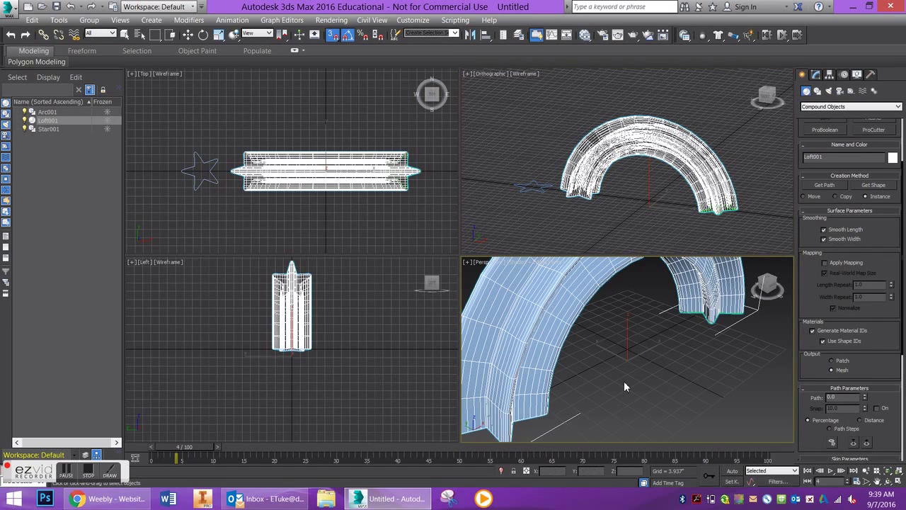
{"action": "key", "text": "z"}
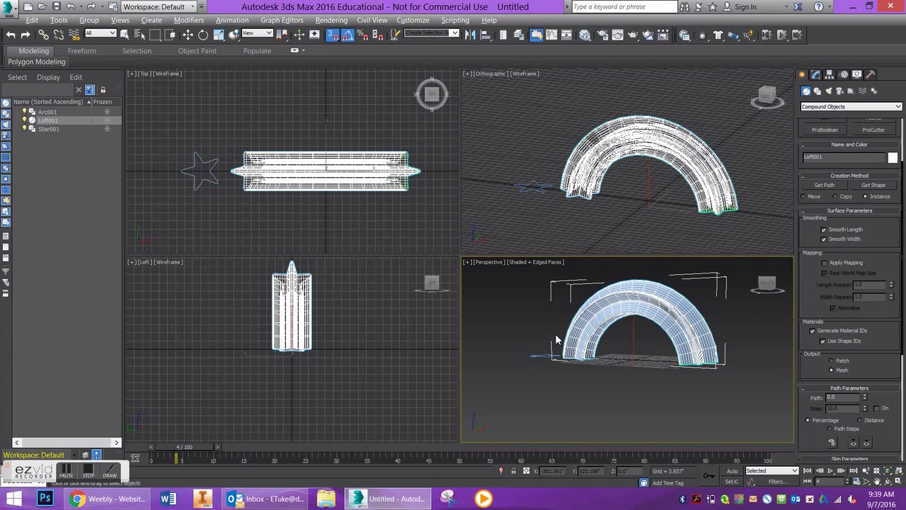
{"action": "middle_click_drag", "start_coordinate": [555, 334], "coordinate": [540, 264], "text": "alt"}
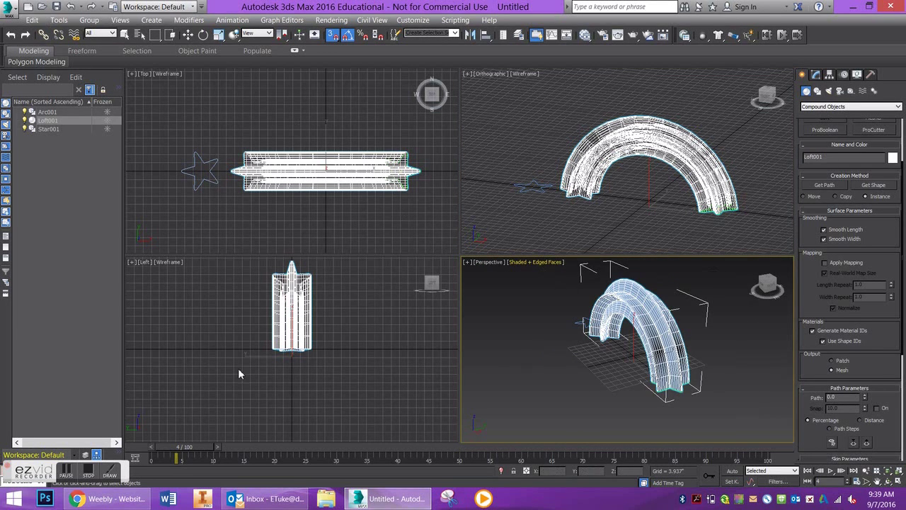
{"action": "middle_click_drag", "start_coordinate": [685, 347], "coordinate": [710, 357], "text": "alt"}
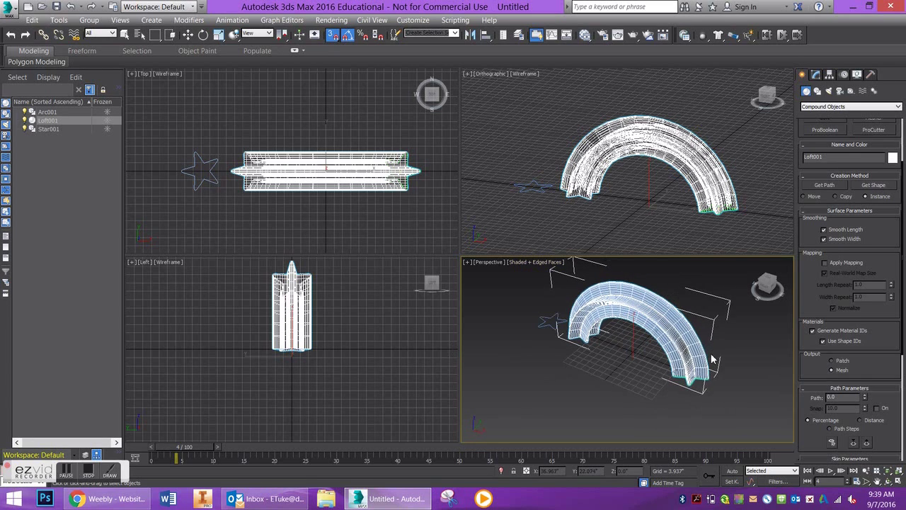